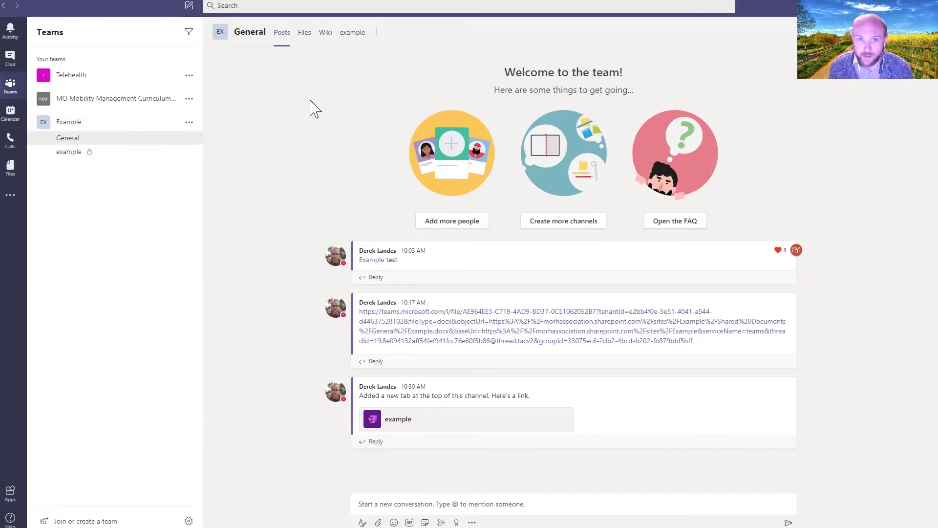
Add a Planner tab to the General channel, creating a new plan named "example"
click(376, 32)
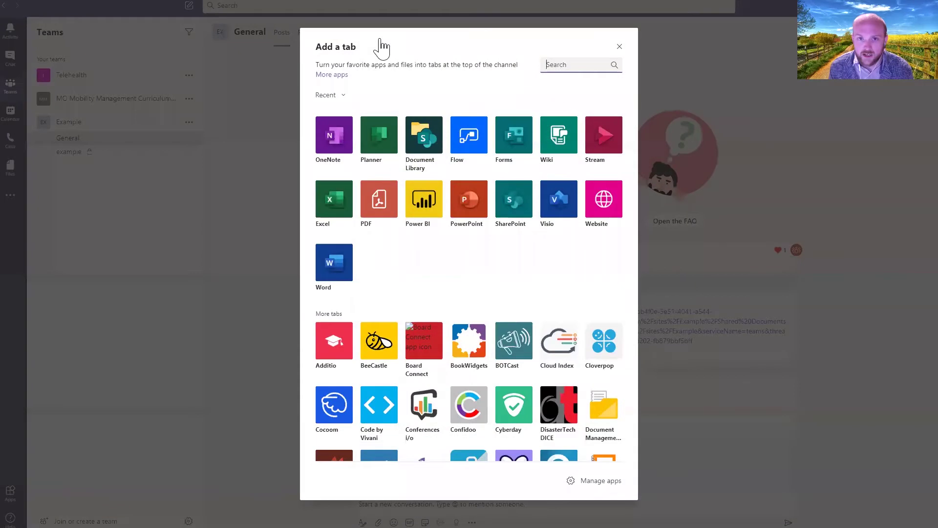
click(379, 142)
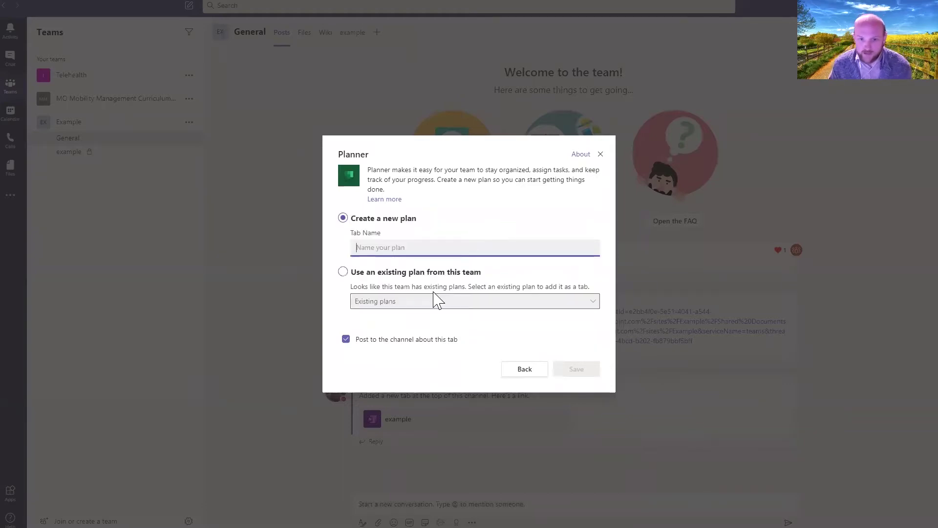
click(457, 250)
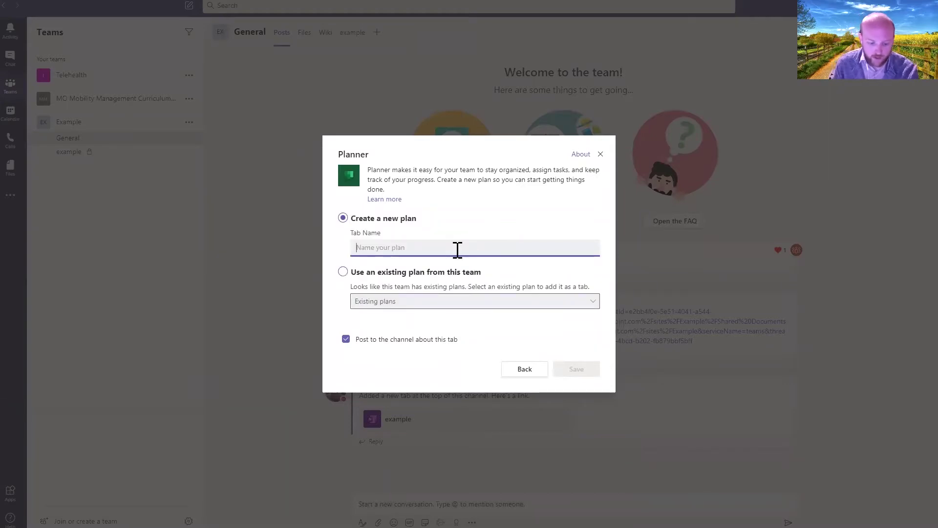
text(example)
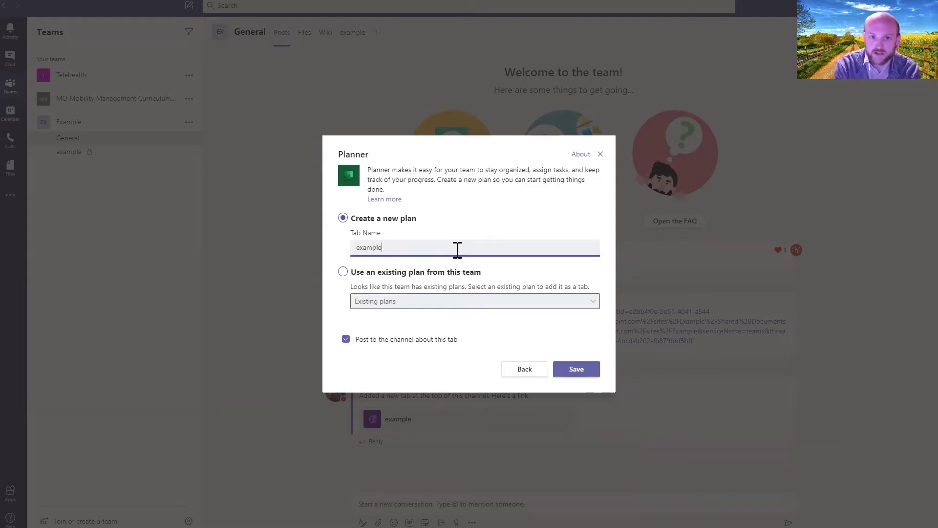
click(575, 371)
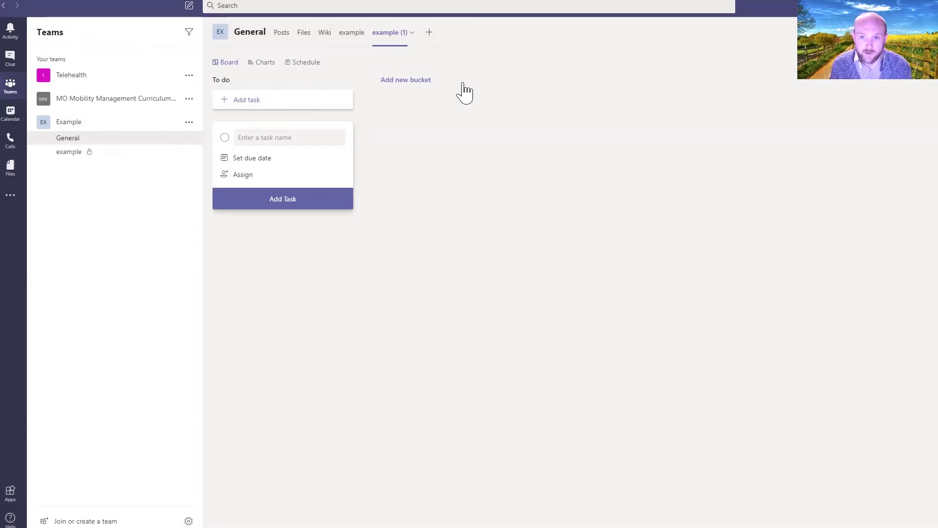
Enter a new To do task named "example", assigned to the listed team member and due August 14, 2020
click(303, 142)
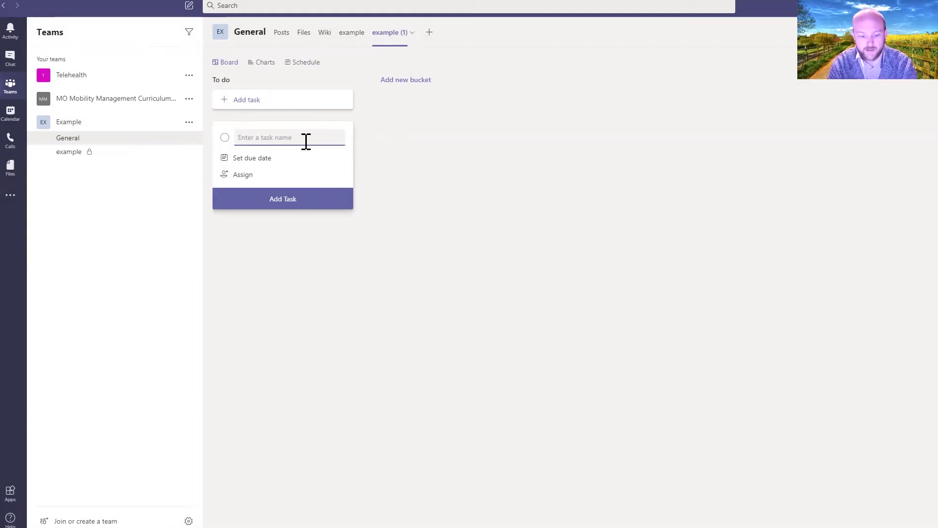
text(example)
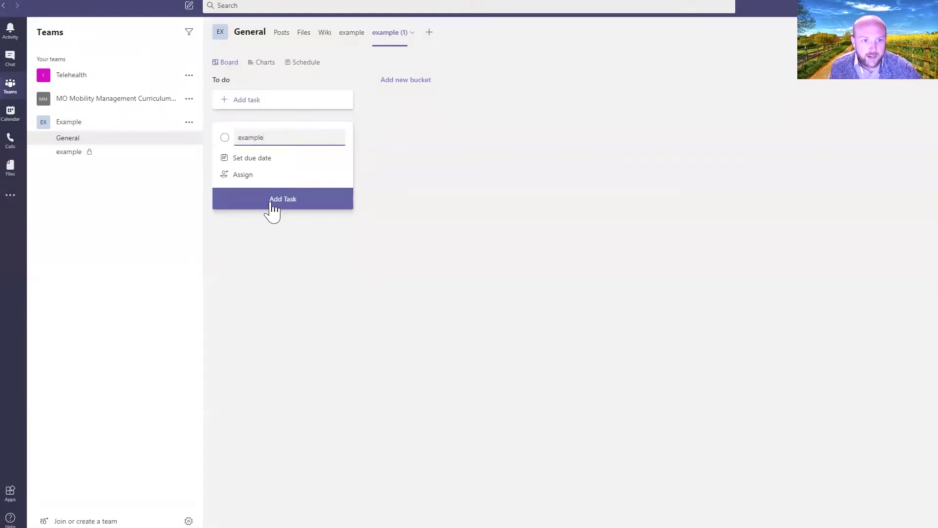
click(243, 175)
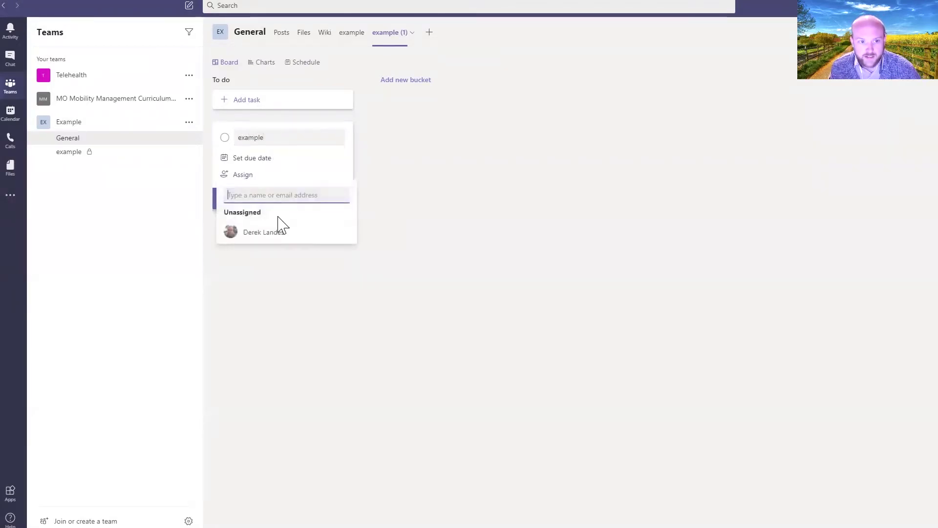
click(276, 237)
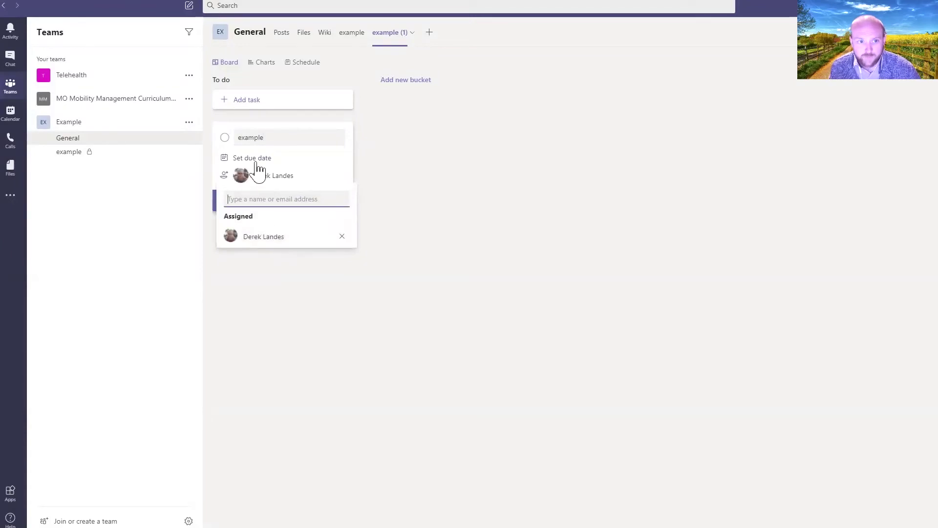
click(257, 162)
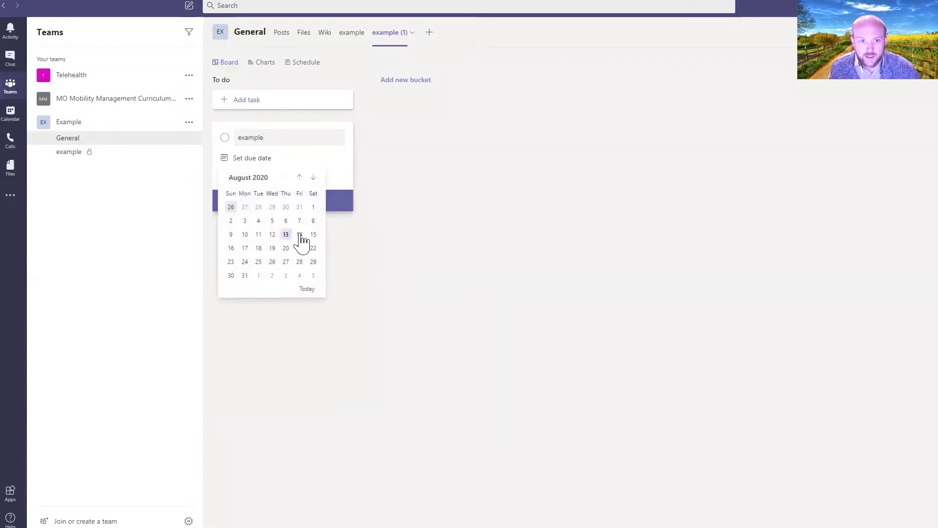
click(299, 234)
Remove and reassign the team member on the new task, and add the task to the To do bucket
click(281, 177)
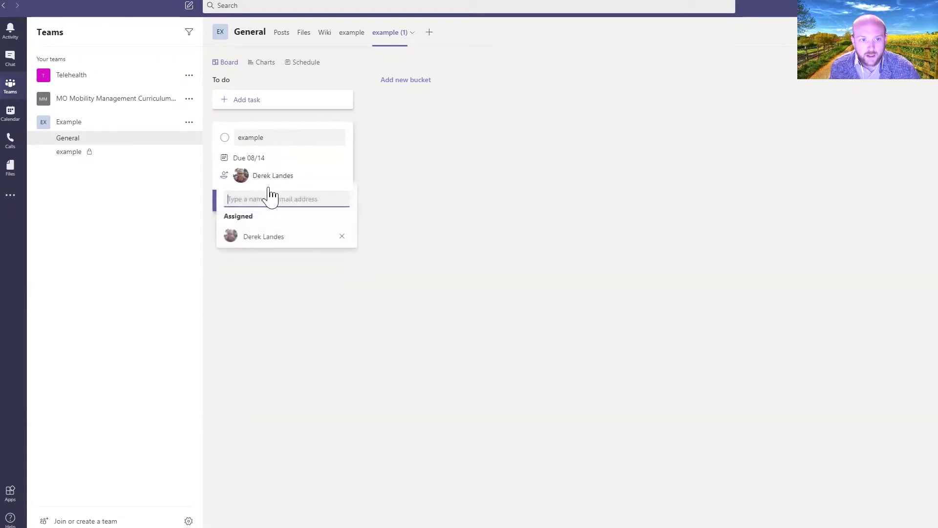
click(342, 235)
click(277, 237)
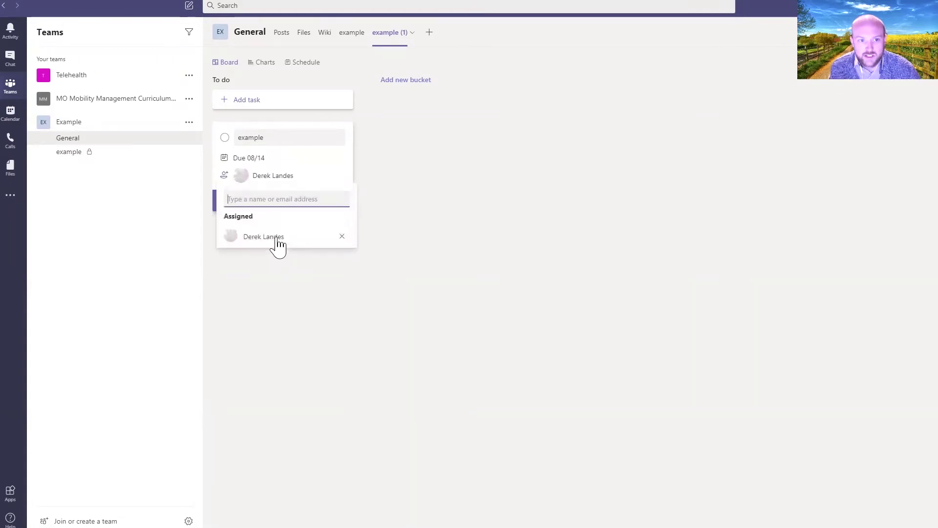
click(396, 210)
click(297, 207)
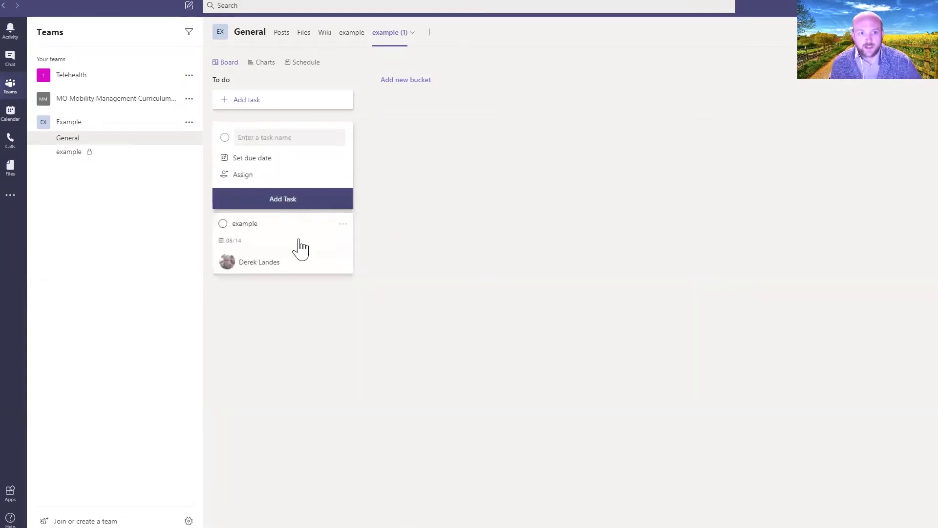
click(371, 257)
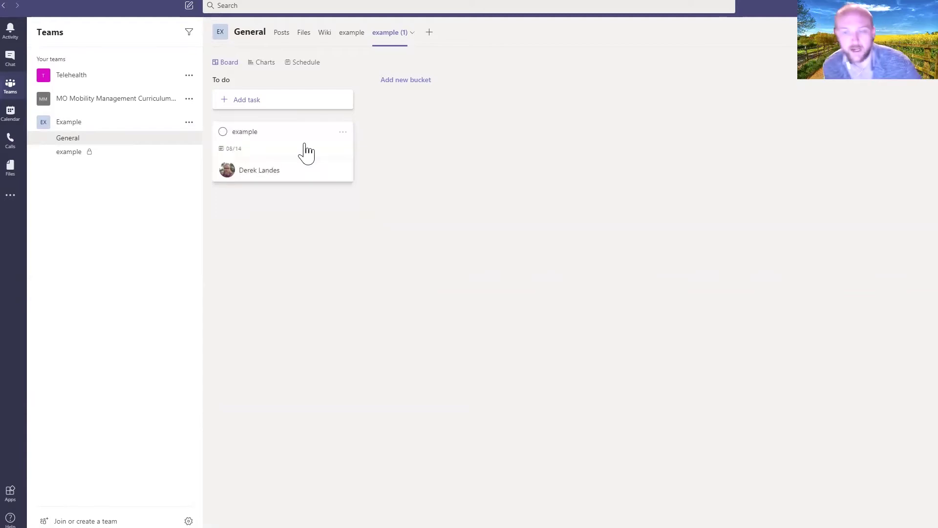
Set the start date of the example task to 08/13/2020 in its details
click(255, 145)
mouse_move(780, 94)
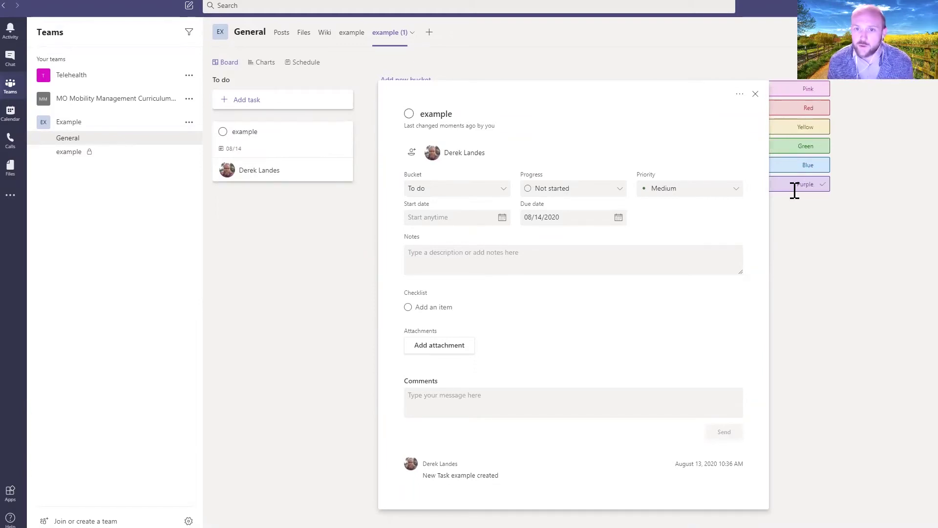
click(505, 220)
click(472, 296)
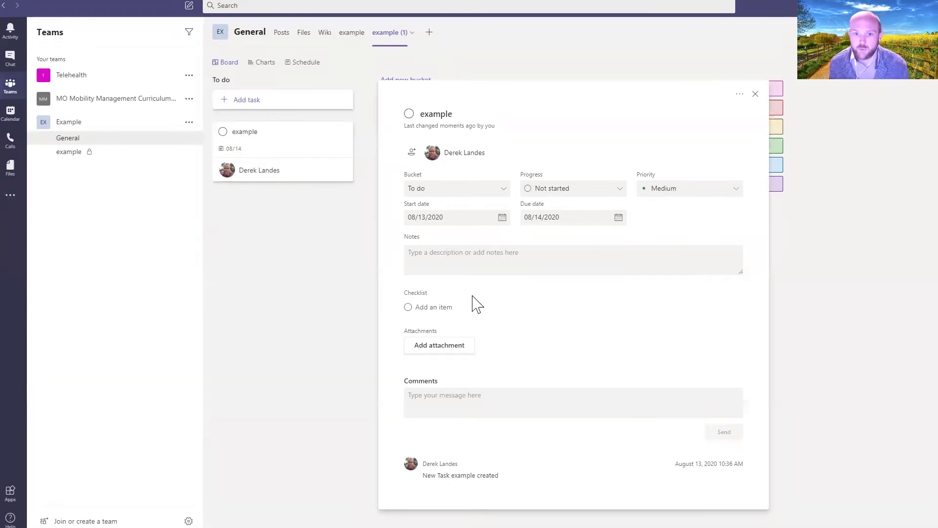
click(433, 259)
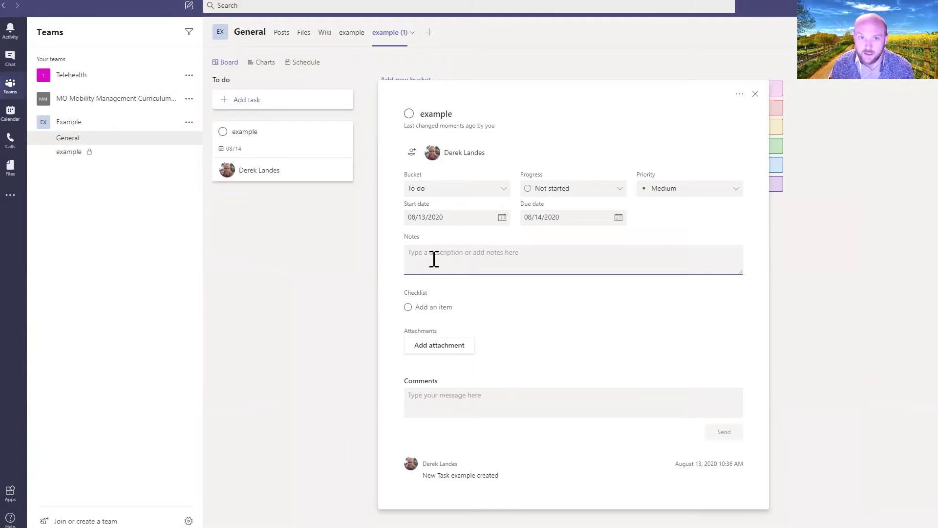
click(458, 348)
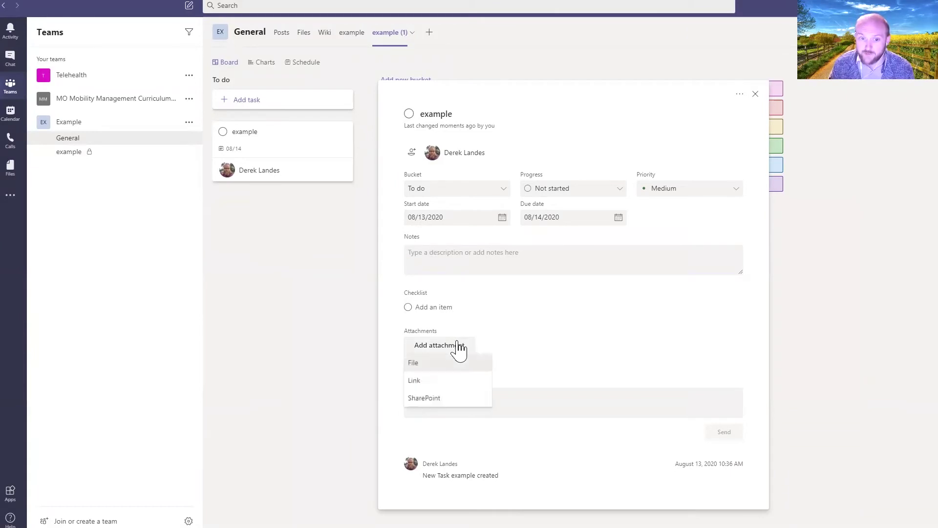
click(459, 381)
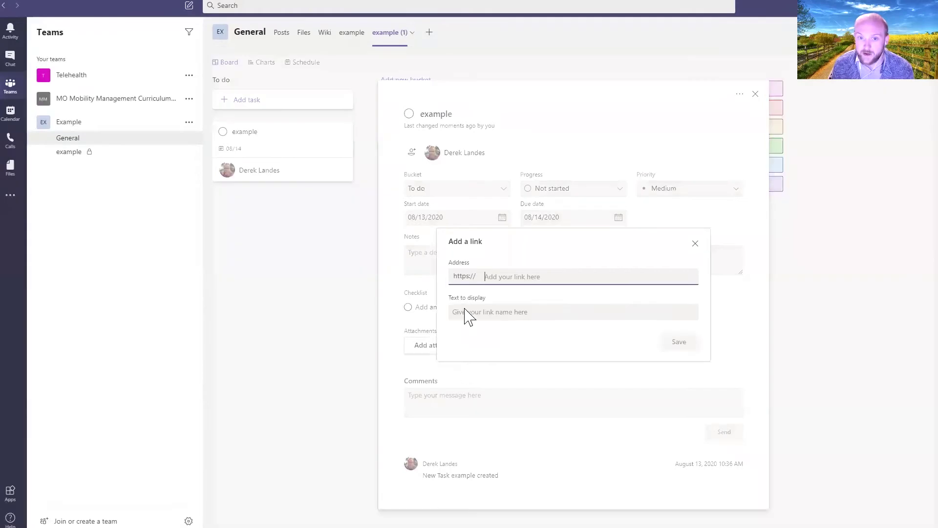
click(693, 249)
click(440, 348)
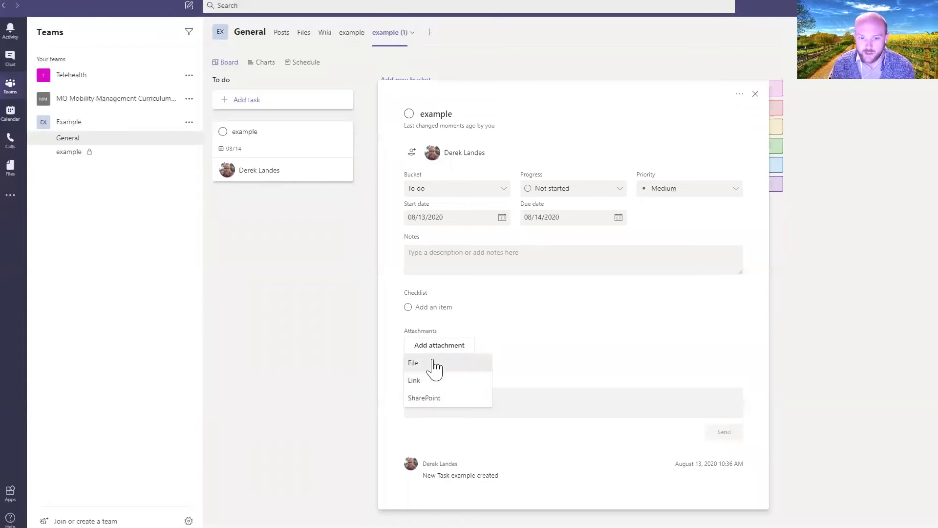
click(537, 356)
Add checklist items 1, 2 and 3 to the example task, and mark item 1 complete
click(456, 306)
text(1)
key(Return)
text(1)
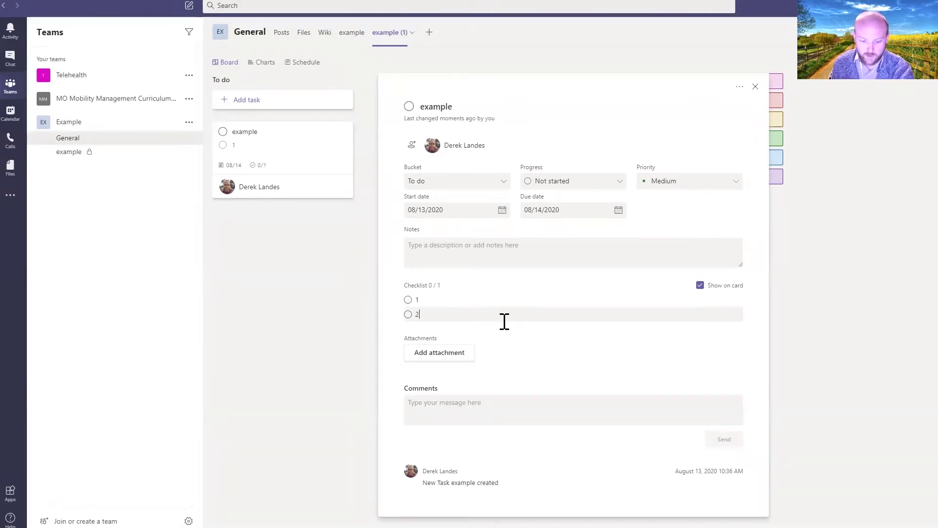
text(2)
key(Return)
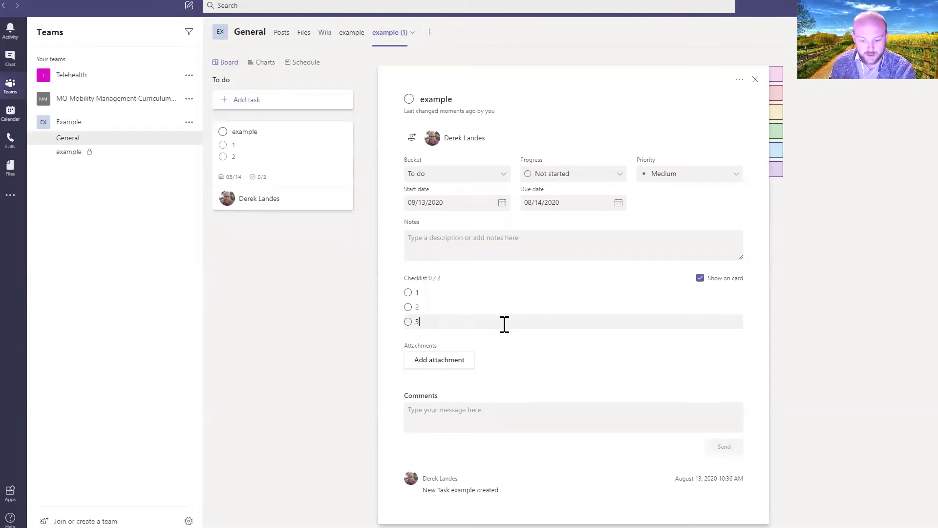
key(Return)
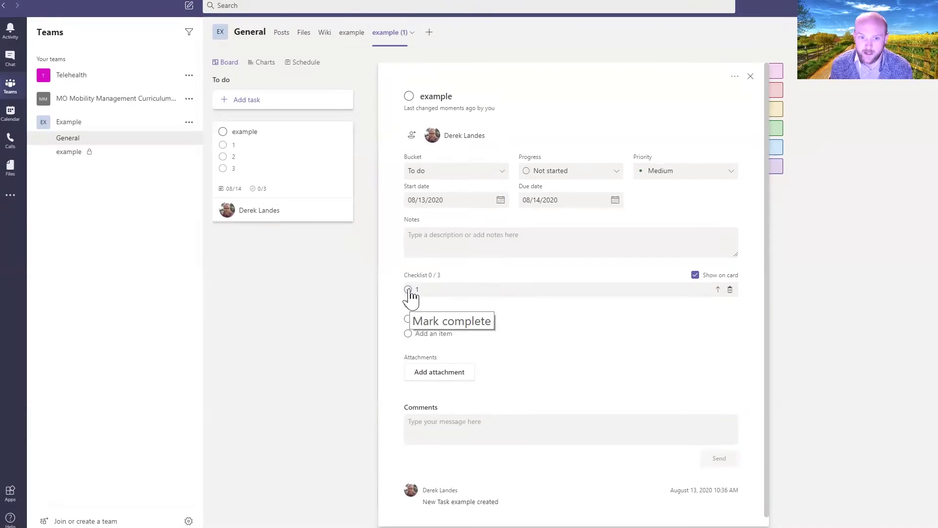
click(408, 290)
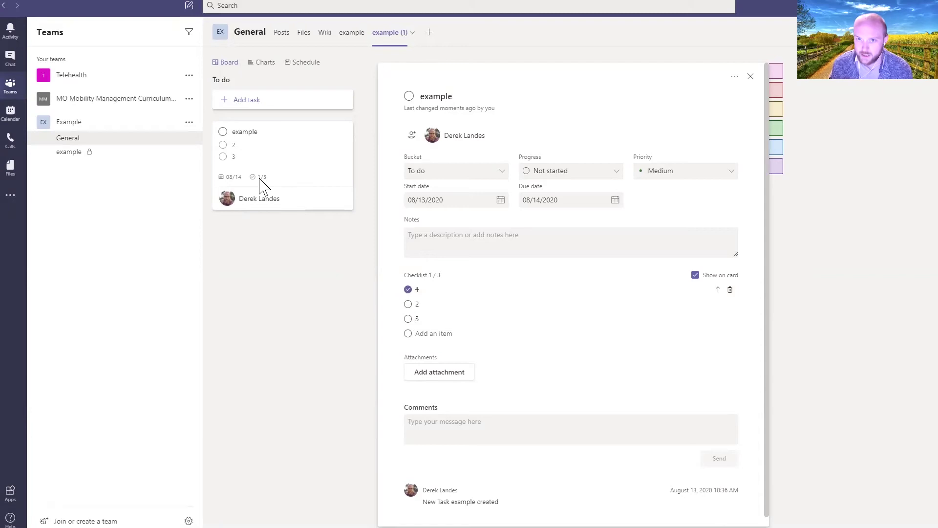
click(751, 77)
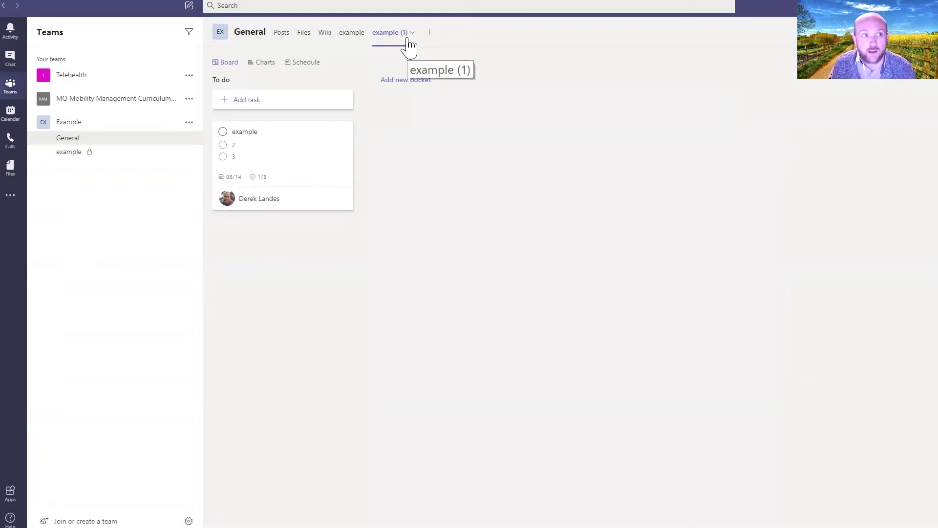
Review the Planner task notification in the chats and the charts of the General channel's new plan
click(16, 57)
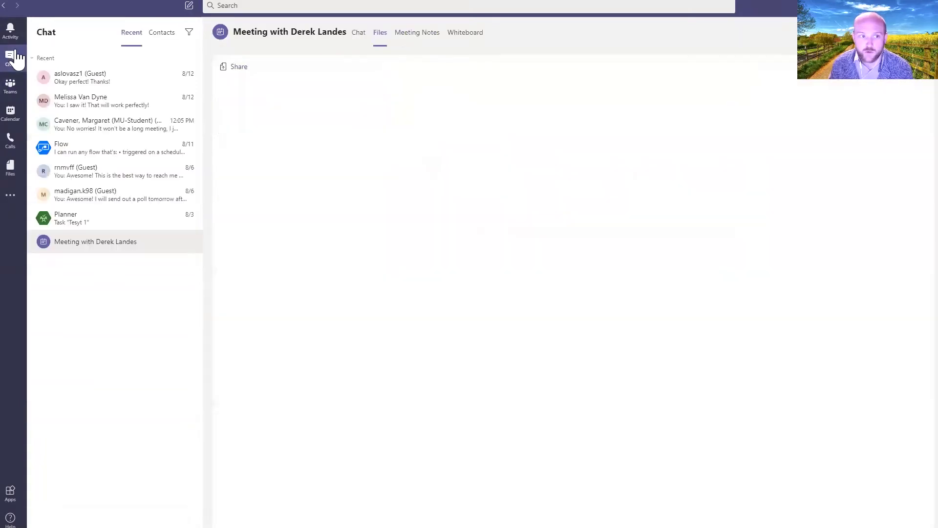
click(105, 229)
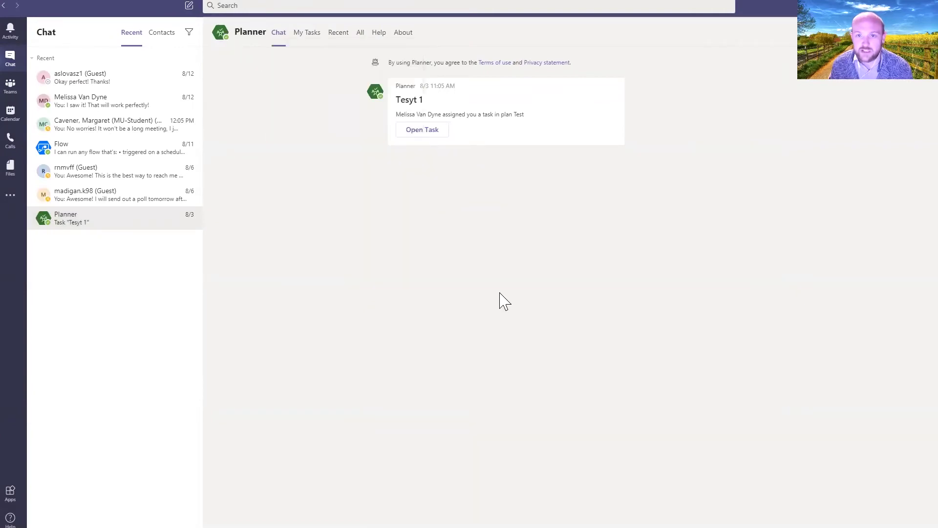
click(11, 86)
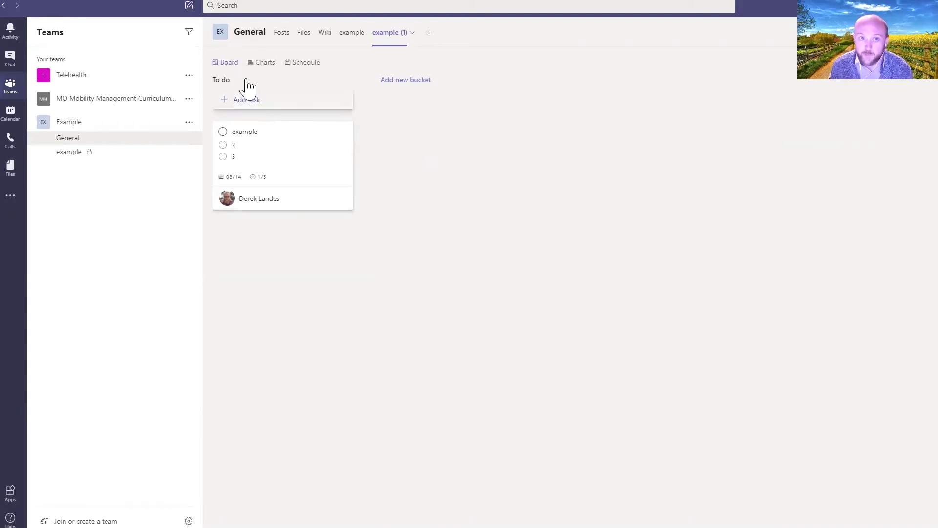
click(258, 64)
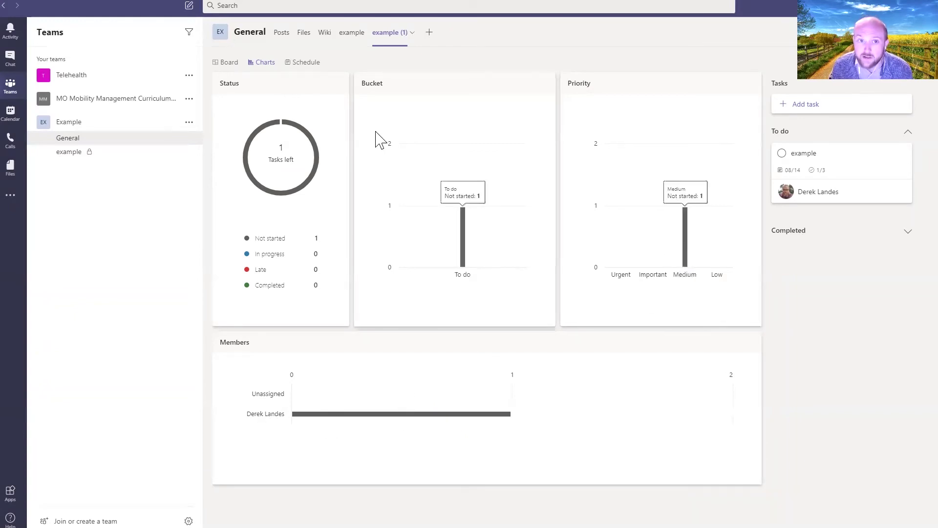
click(218, 63)
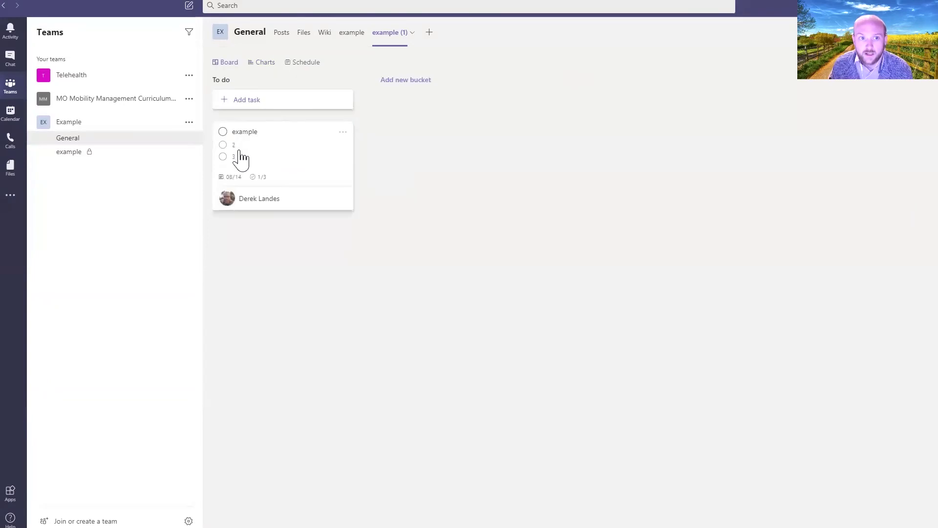
click(343, 133)
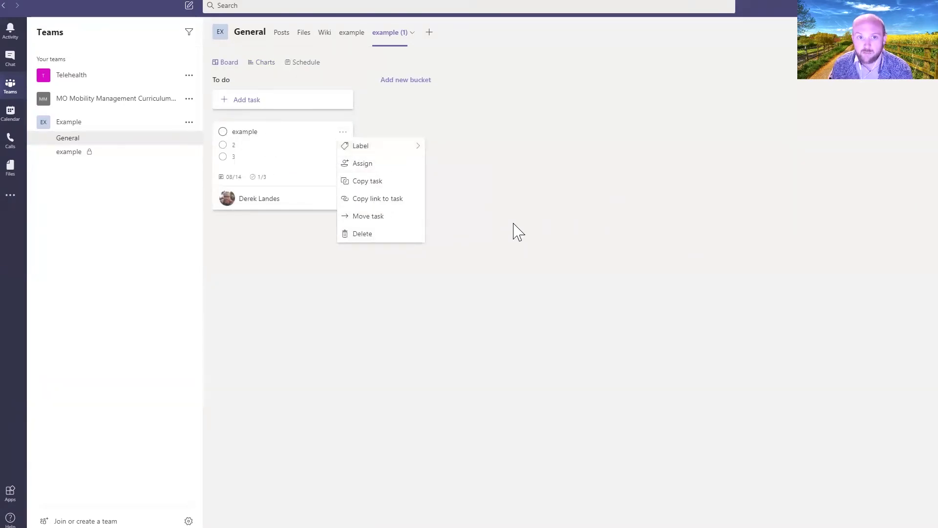
click(456, 226)
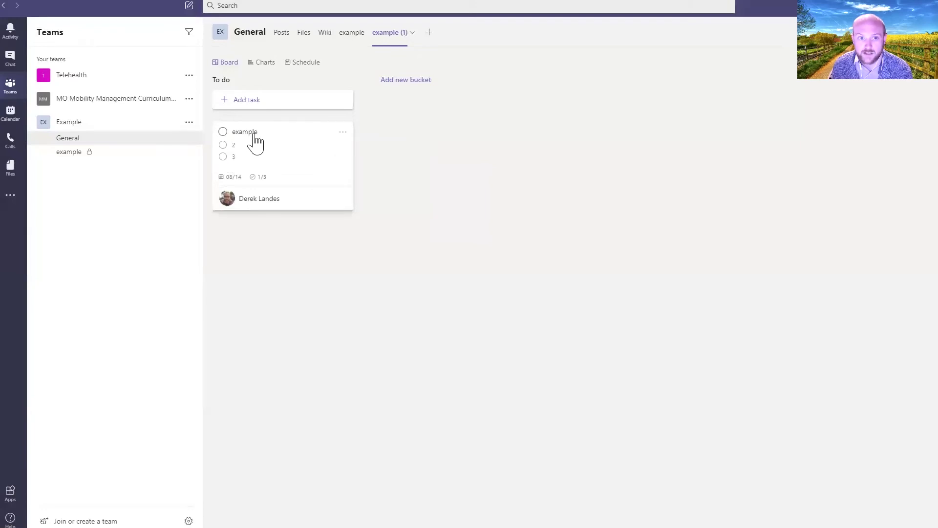
click(252, 142)
click(550, 172)
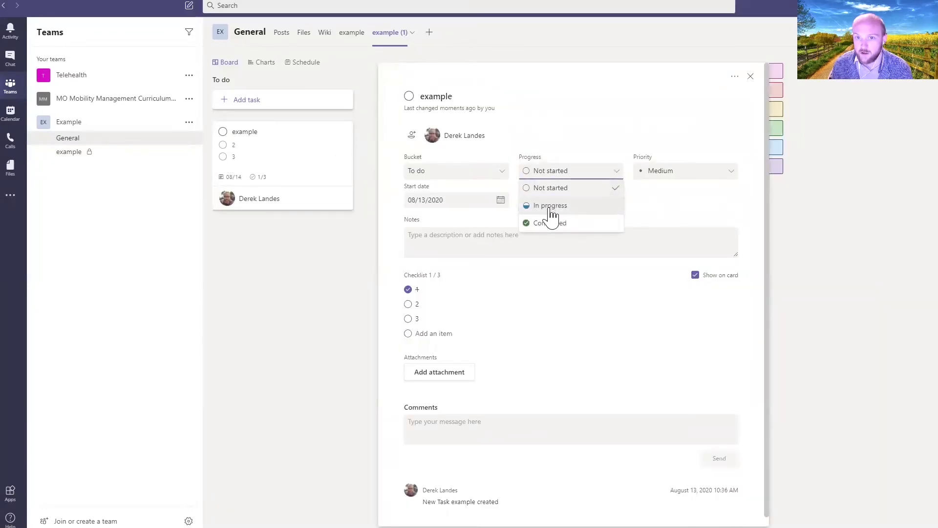
click(360, 136)
Mark the example task complete and check the plan's monthly schedule
click(223, 132)
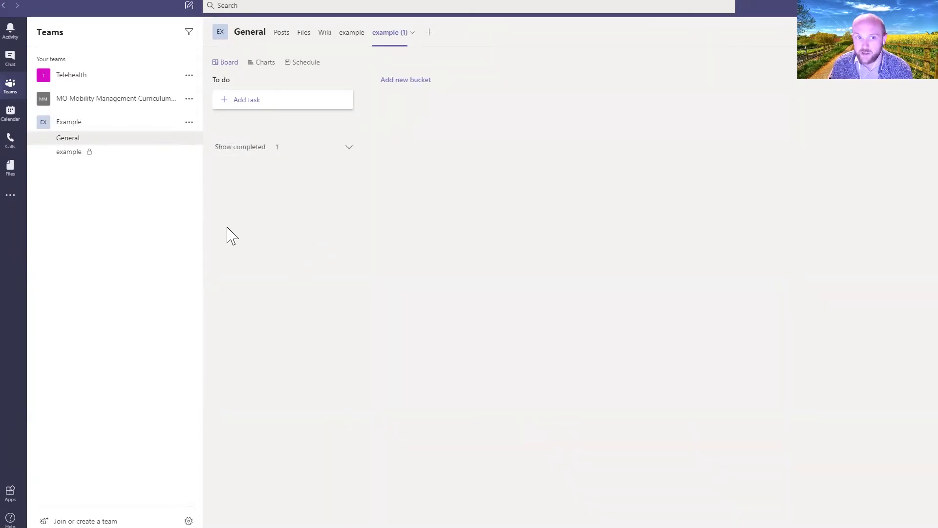
click(321, 75)
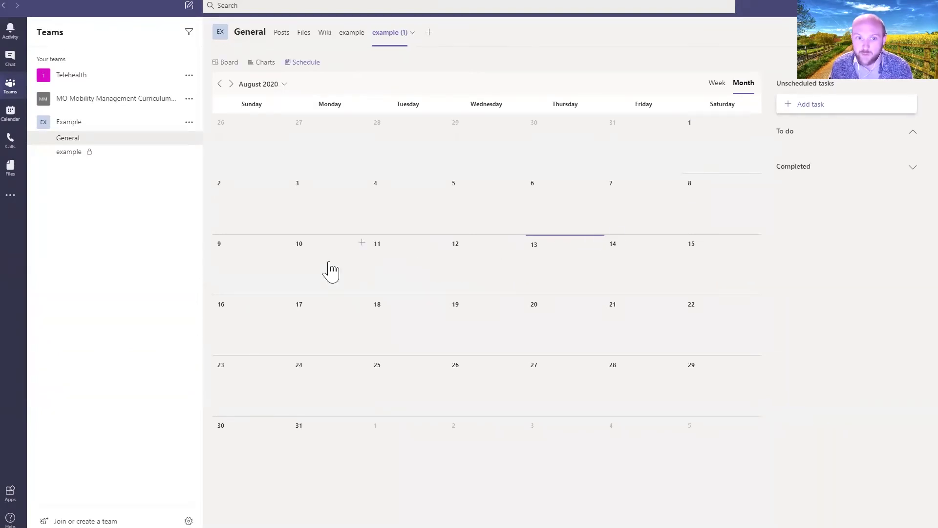
click(233, 65)
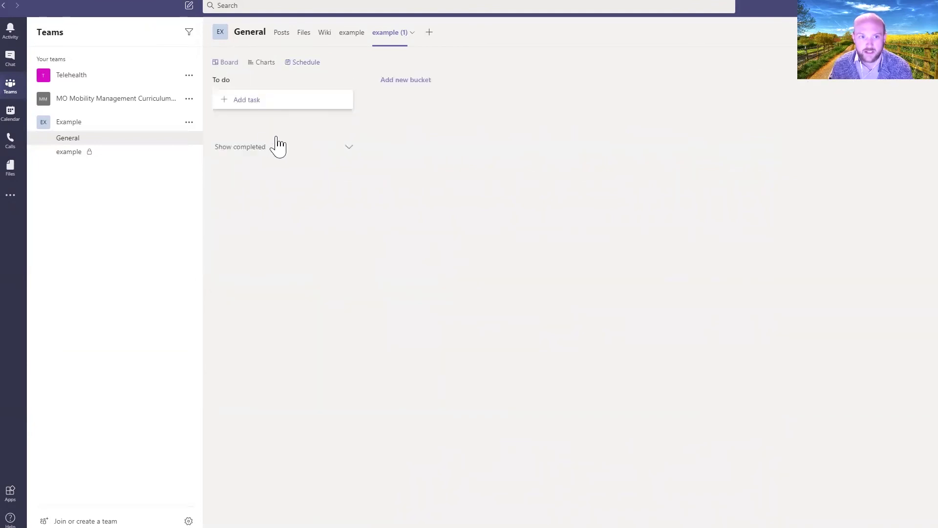
Reopen the completed example task in the To do bucket
click(277, 149)
click(223, 172)
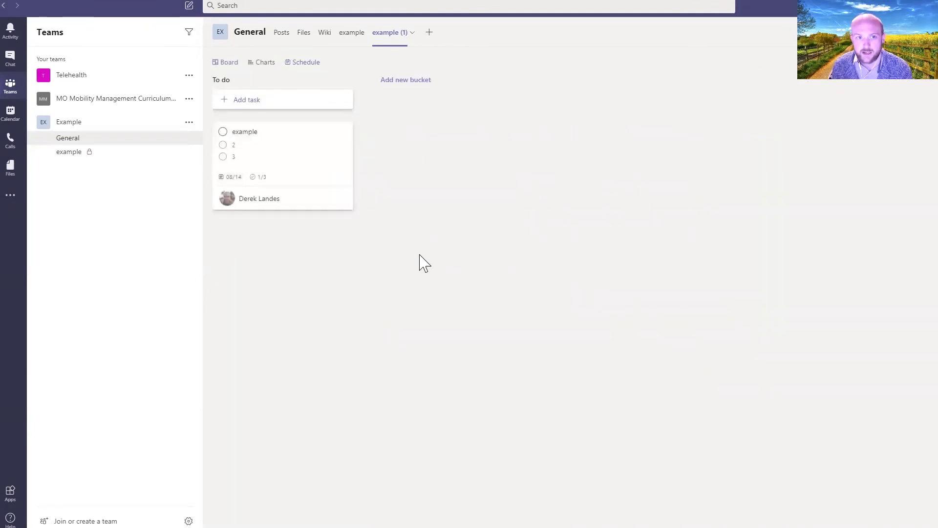
Check the plan's schedule and the assignee options of the example task
click(322, 65)
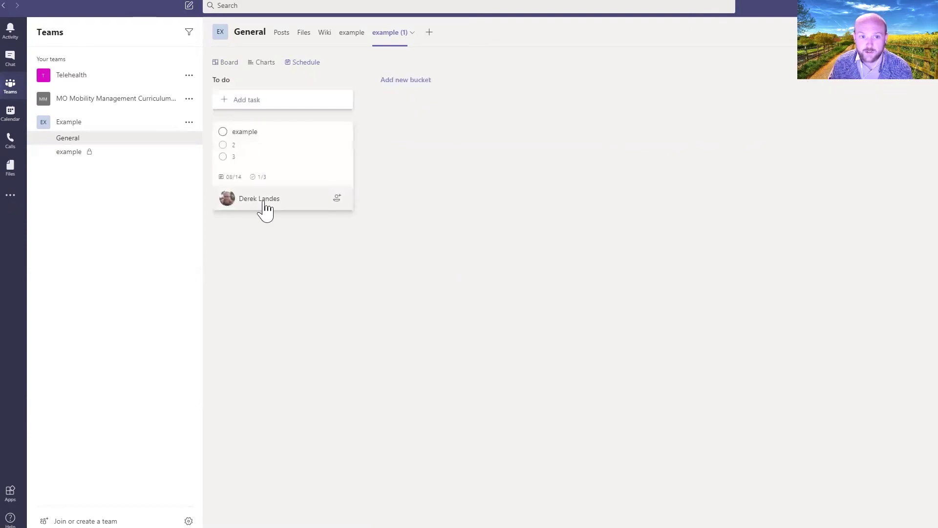
click(263, 201)
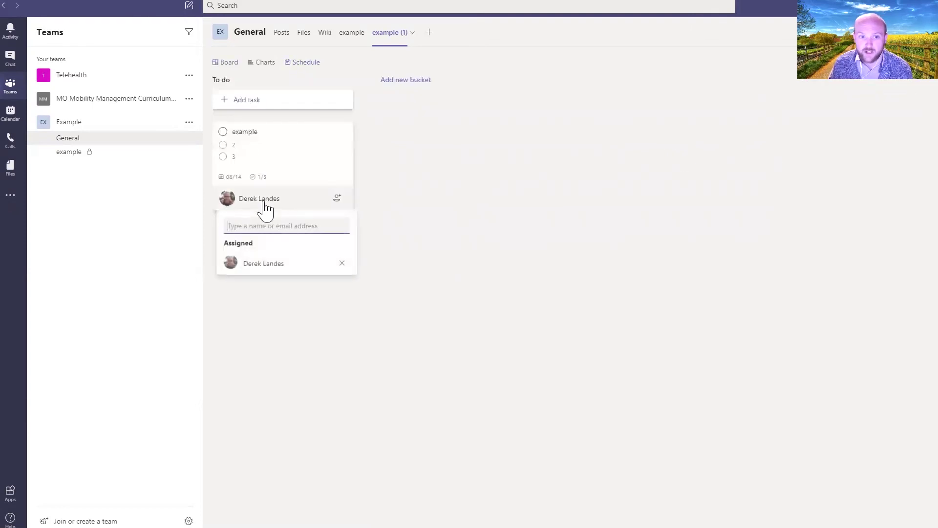
click(406, 185)
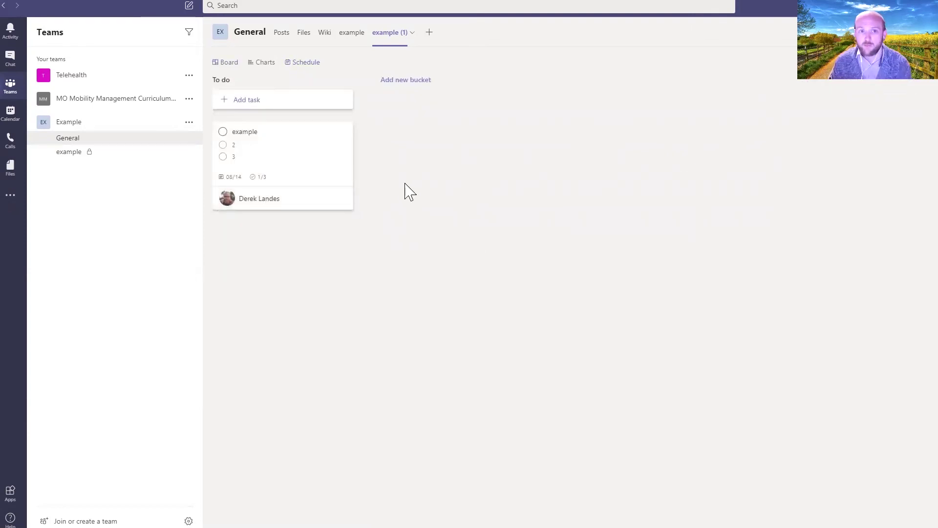